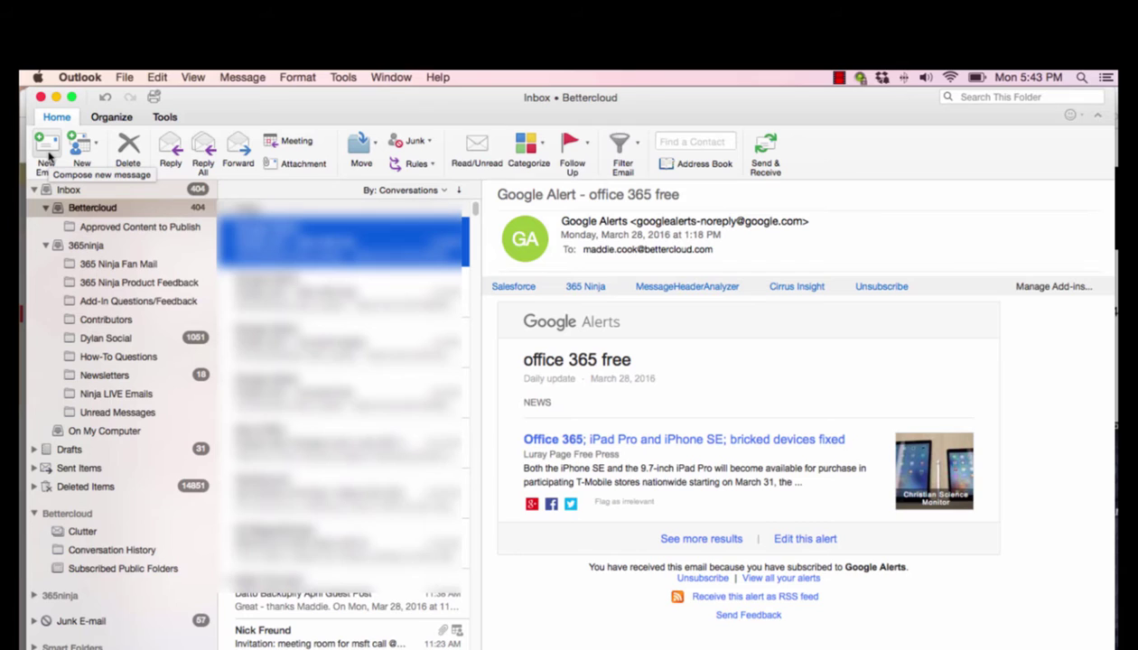
Step: Start a new blank email draft
left_click(47, 149)
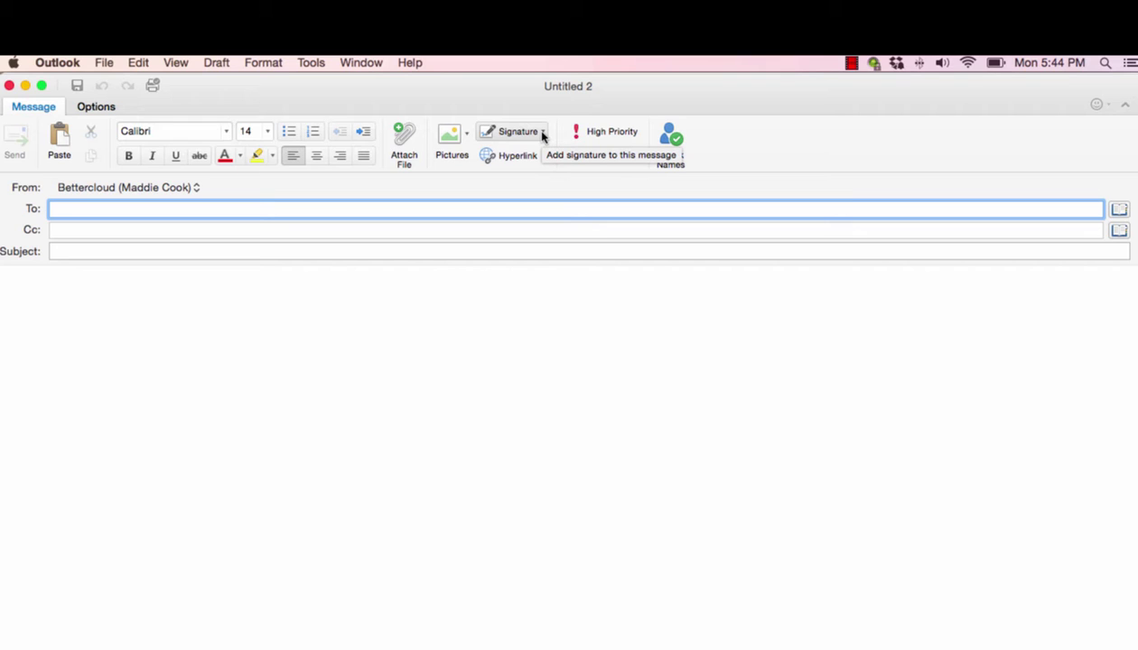
Step: Open the Signatures editor from the Signature dropdown's Edit Signatures… entry
left_click(542, 133)
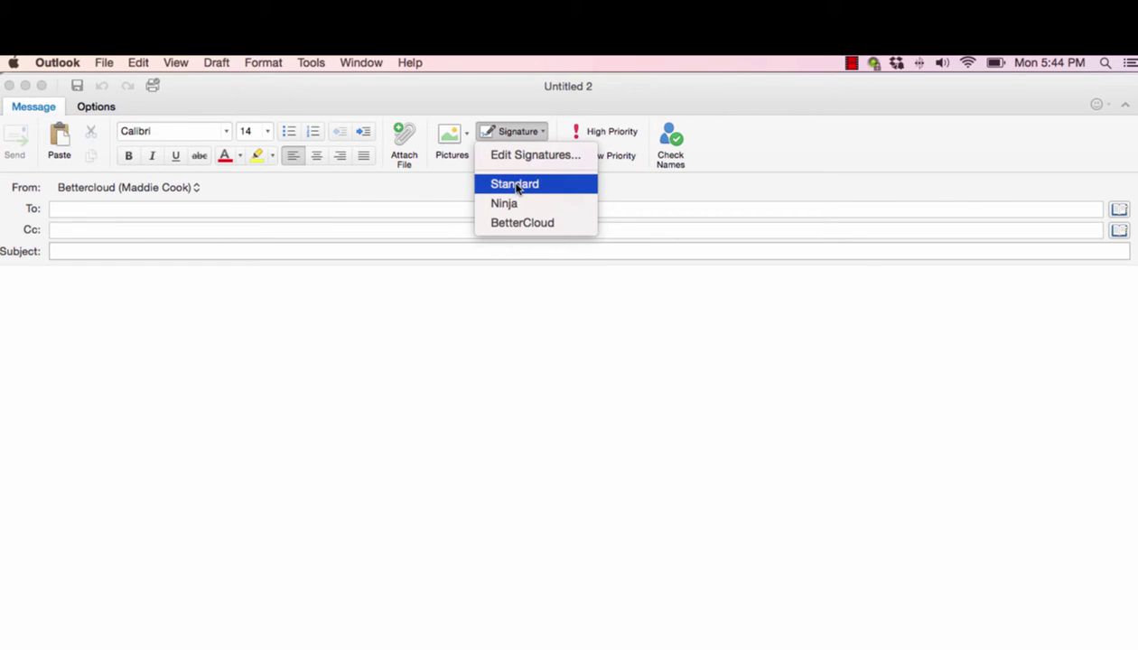
left_click(514, 155)
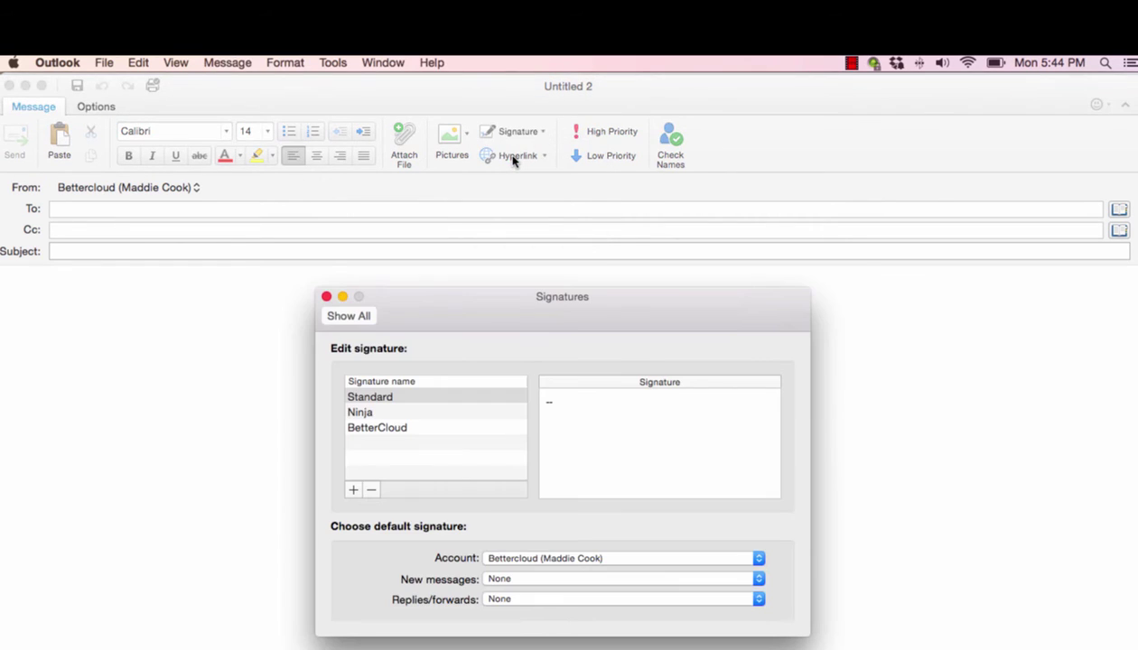
Step: Close the Signatures window and mark the draft High Priority
left_click(514, 161)
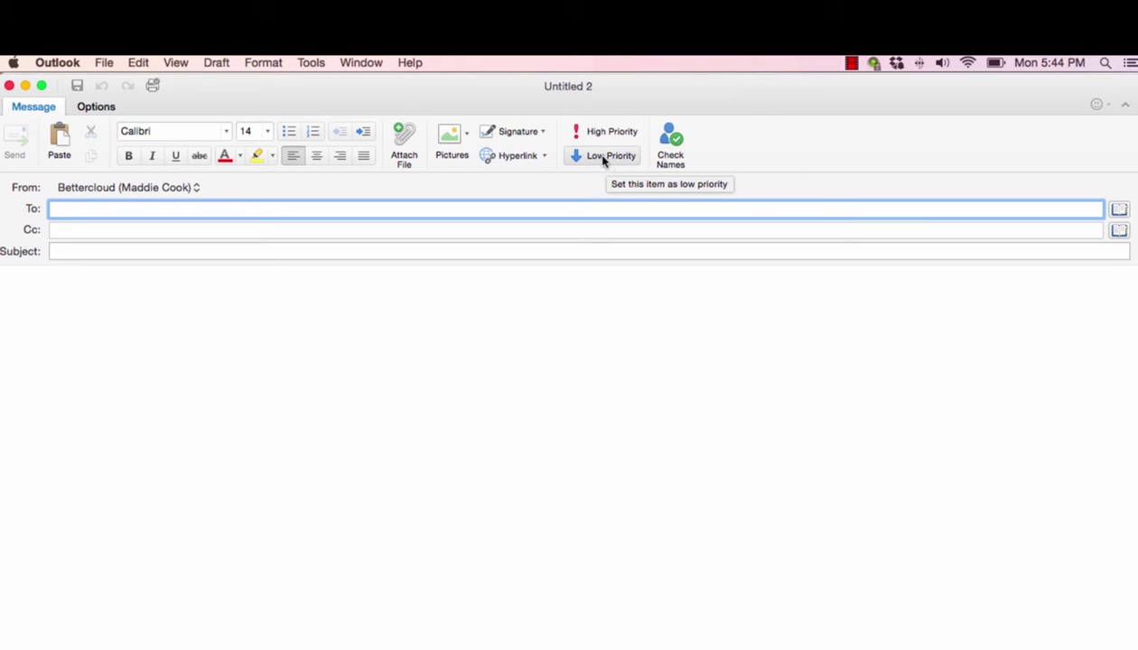
left_click(598, 140)
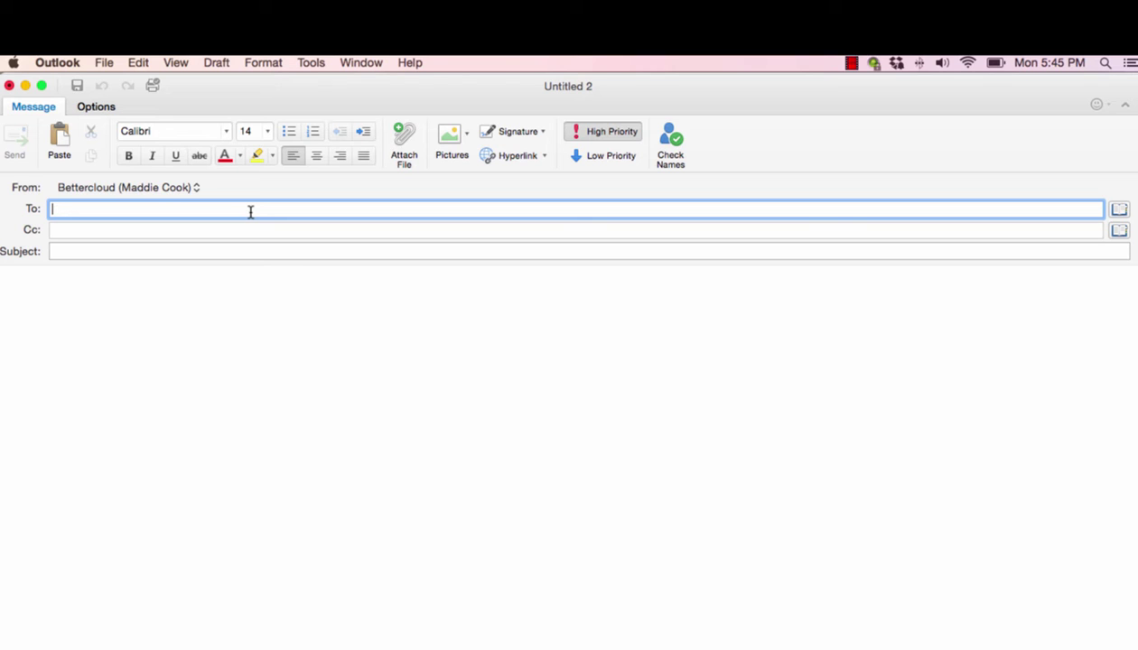
Step: Enter a recipient's name in To, run Check Names, and select the name token
type("a")
type("my poehler")
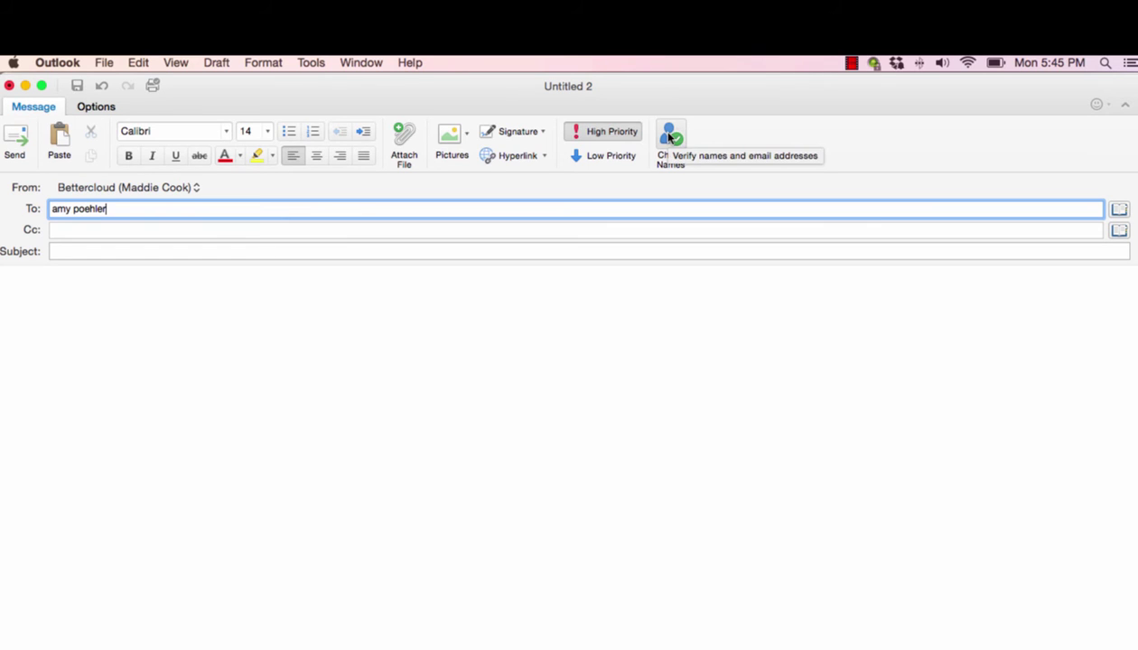
left_click(669, 137)
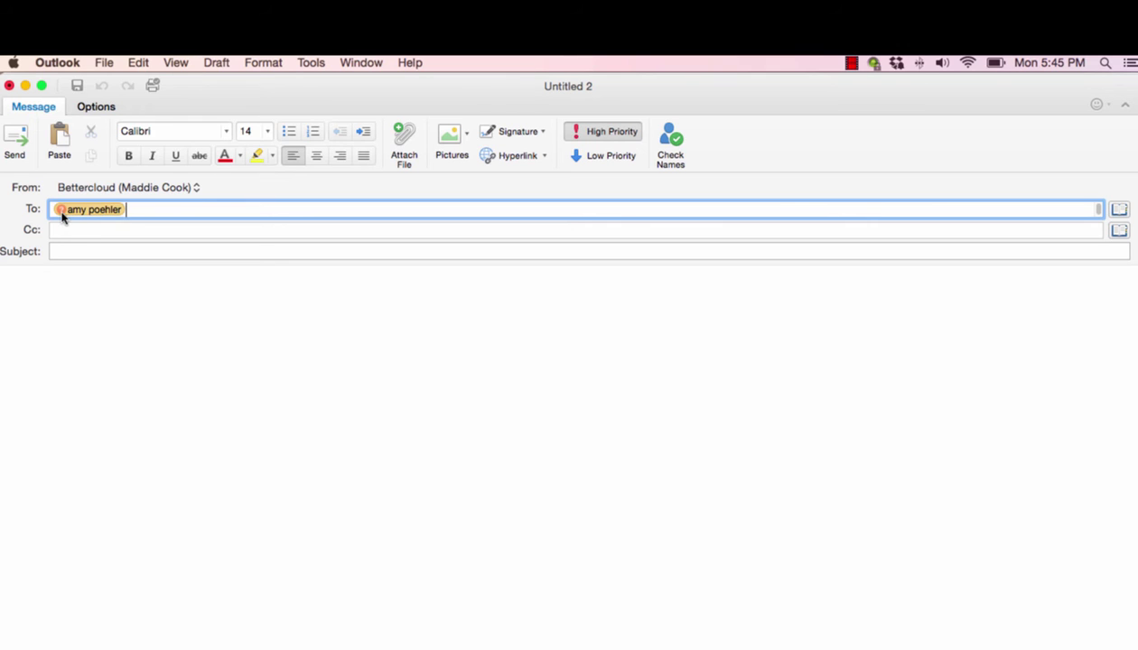
left_click(62, 213)
Step: Remove the To recipient and show the Bcc line from the Options tab
key("BackSpace")
left_click(94, 108)
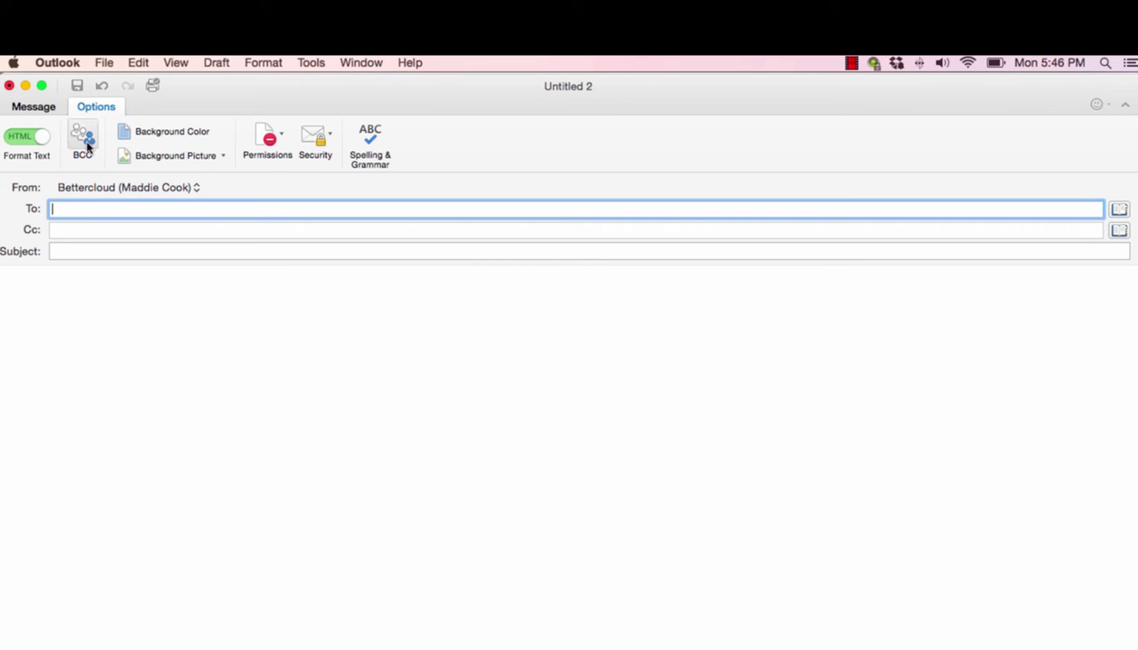
left_click(87, 144)
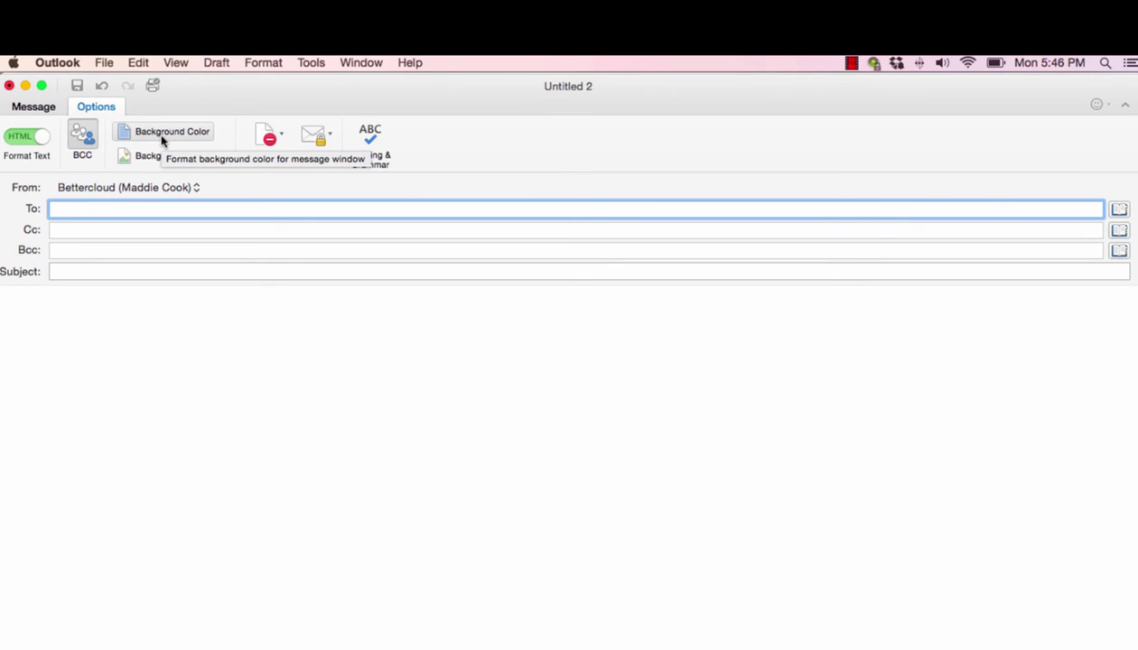
Step: Give the message body a magenta background and type 'lksjdflksdjf' into it
left_click(106, 327)
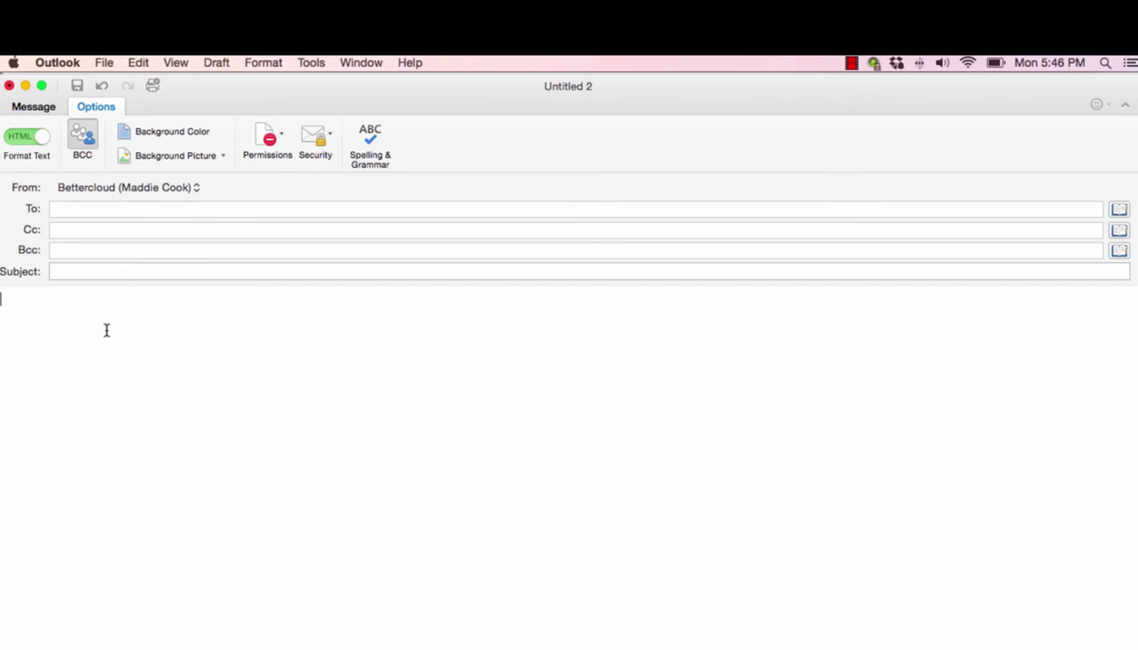
left_click(172, 135)
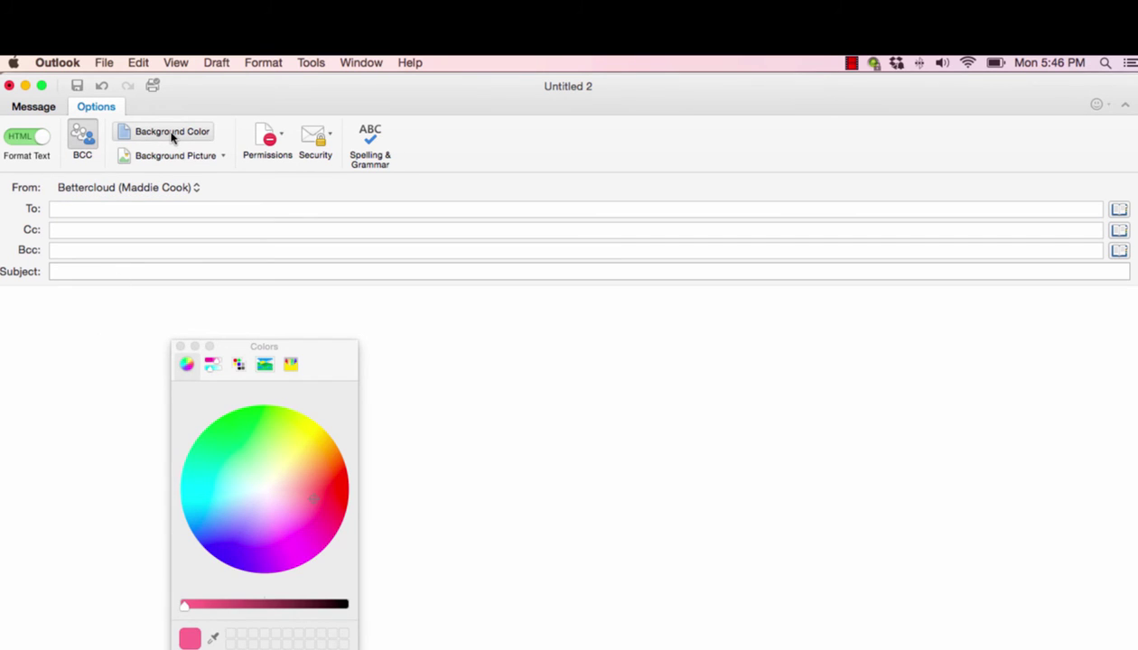
left_click(299, 520)
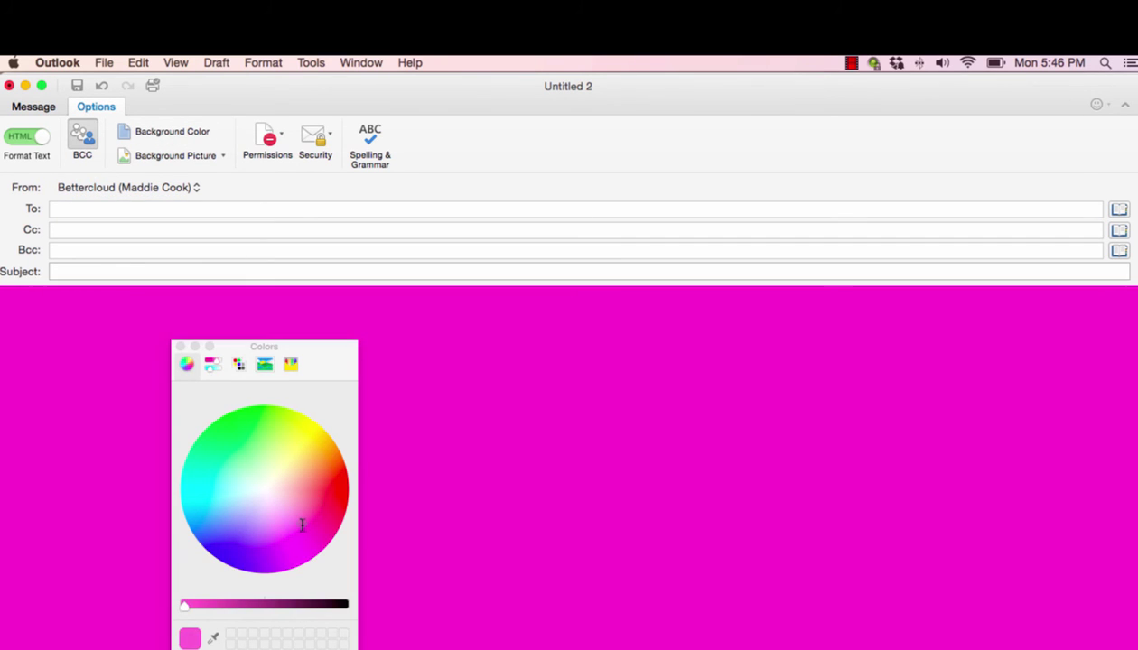
left_click(178, 347)
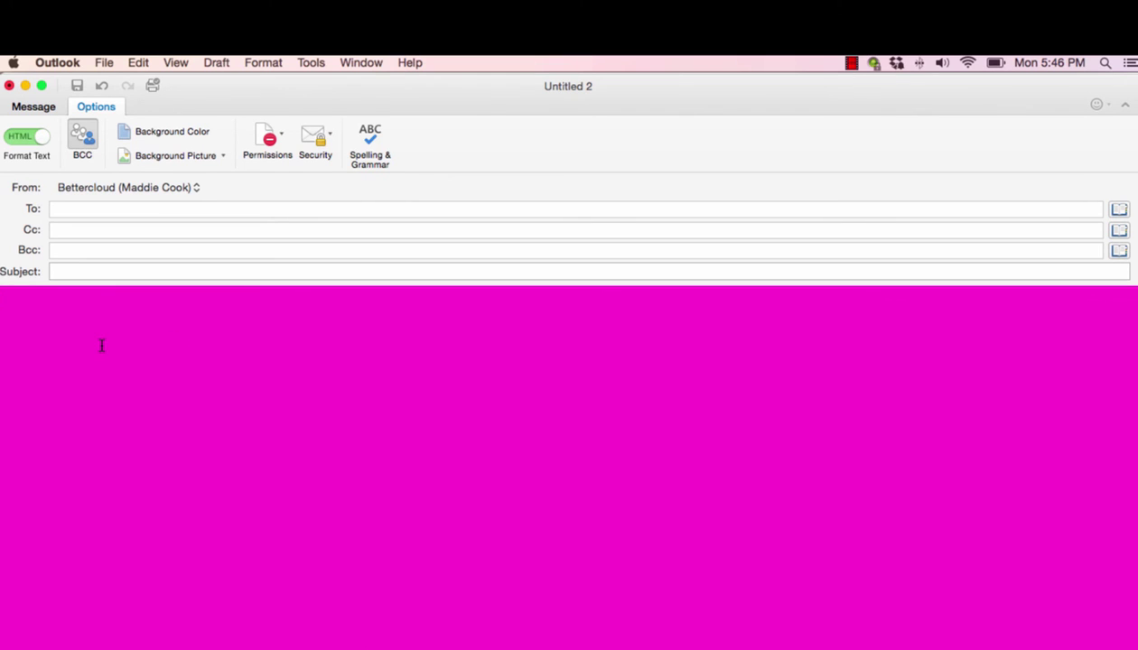
type("lksjdflksdjf")
left_click(329, 141)
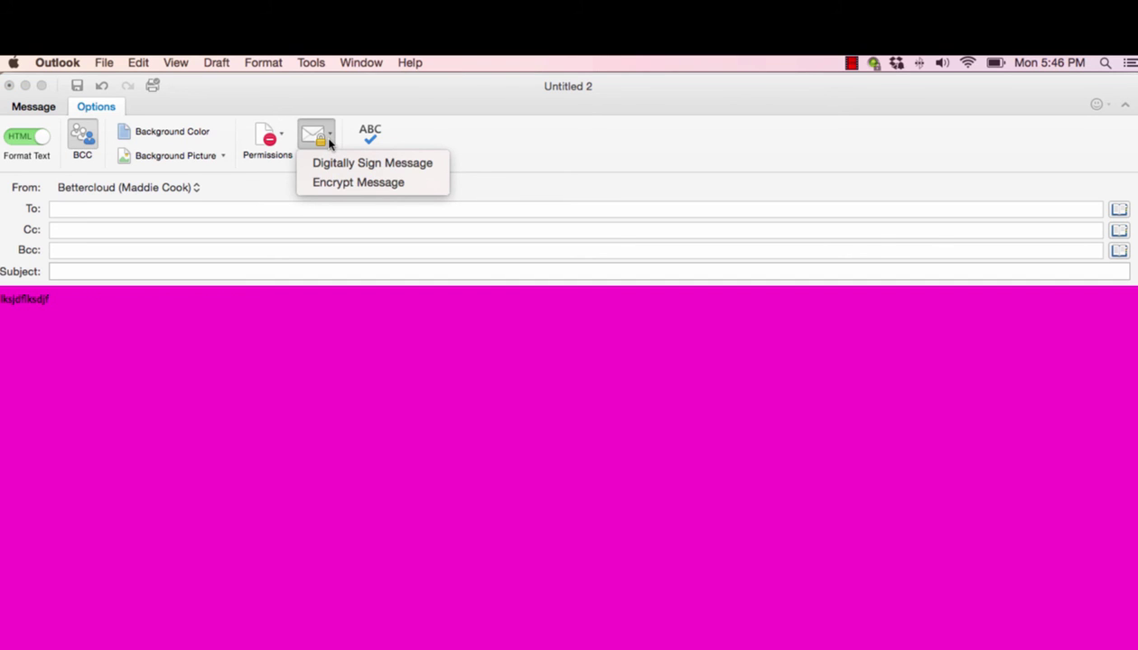
left_click(425, 143)
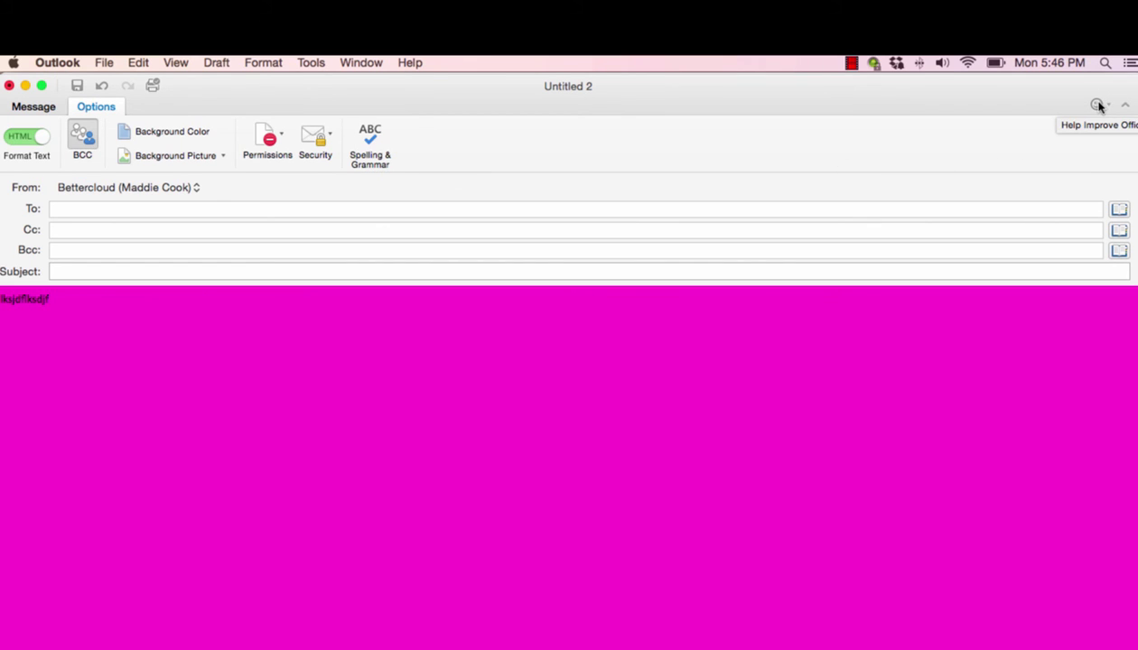
left_click(1099, 107)
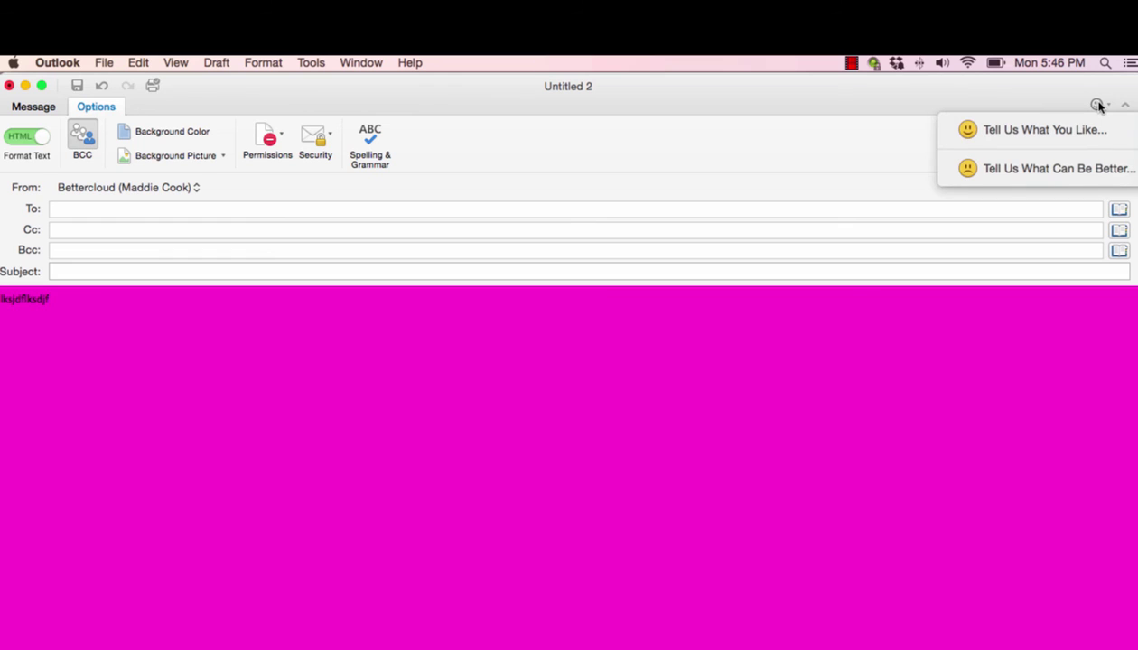
left_click(1062, 135)
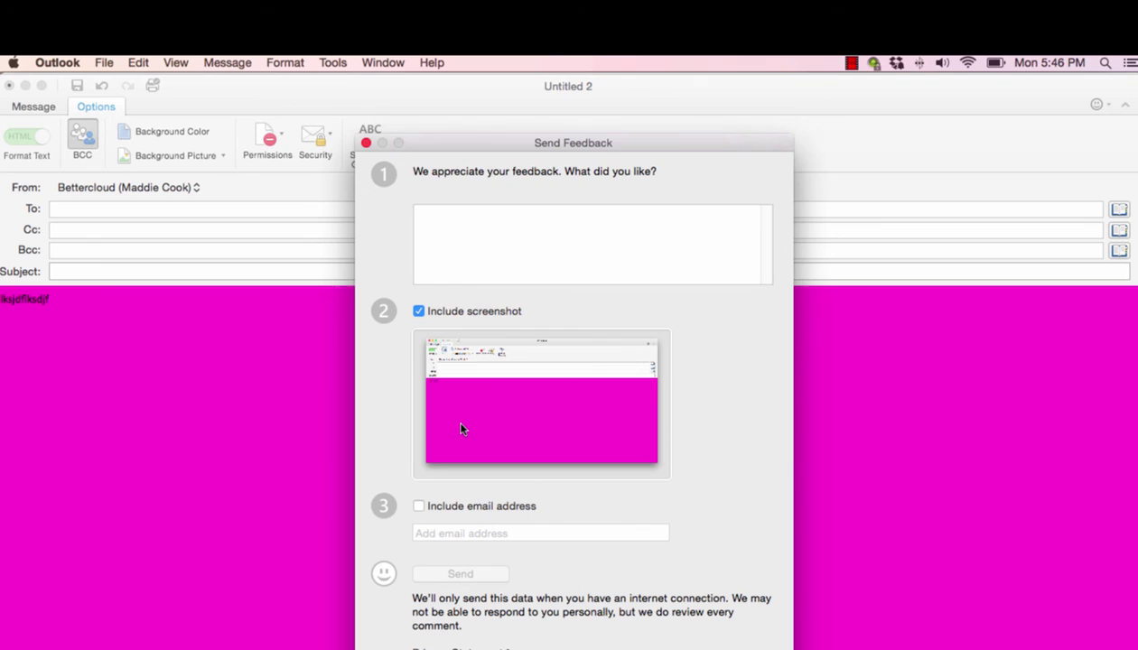
left_click(366, 143)
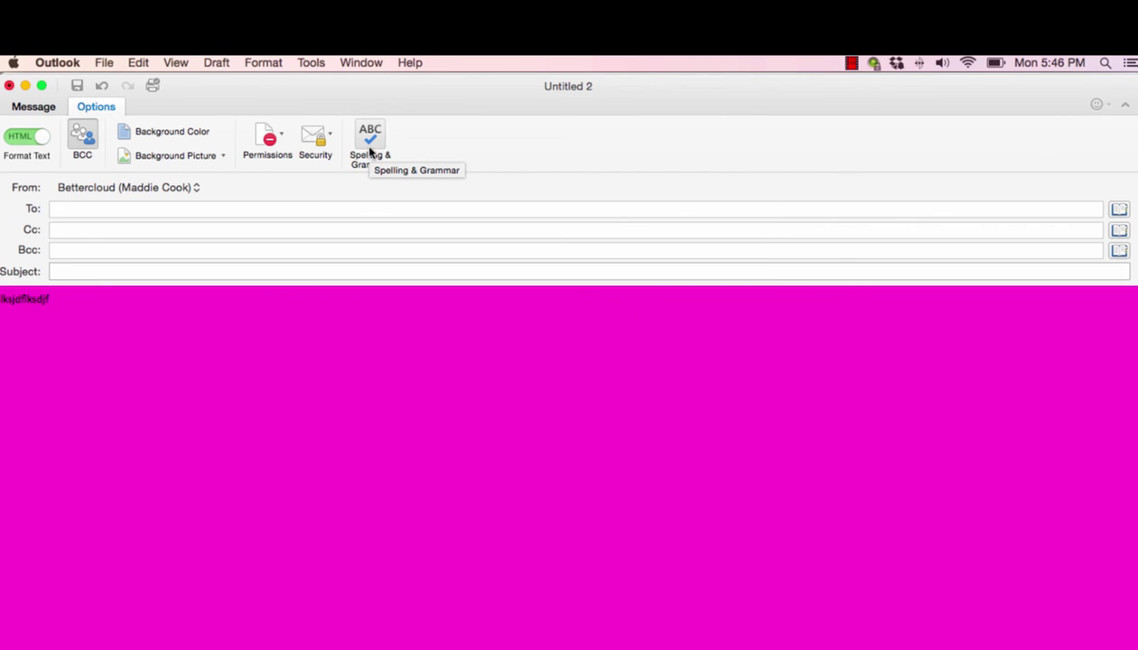
Step: Browse the File, View and Format menus, then return to the Message tab
left_click(102, 62)
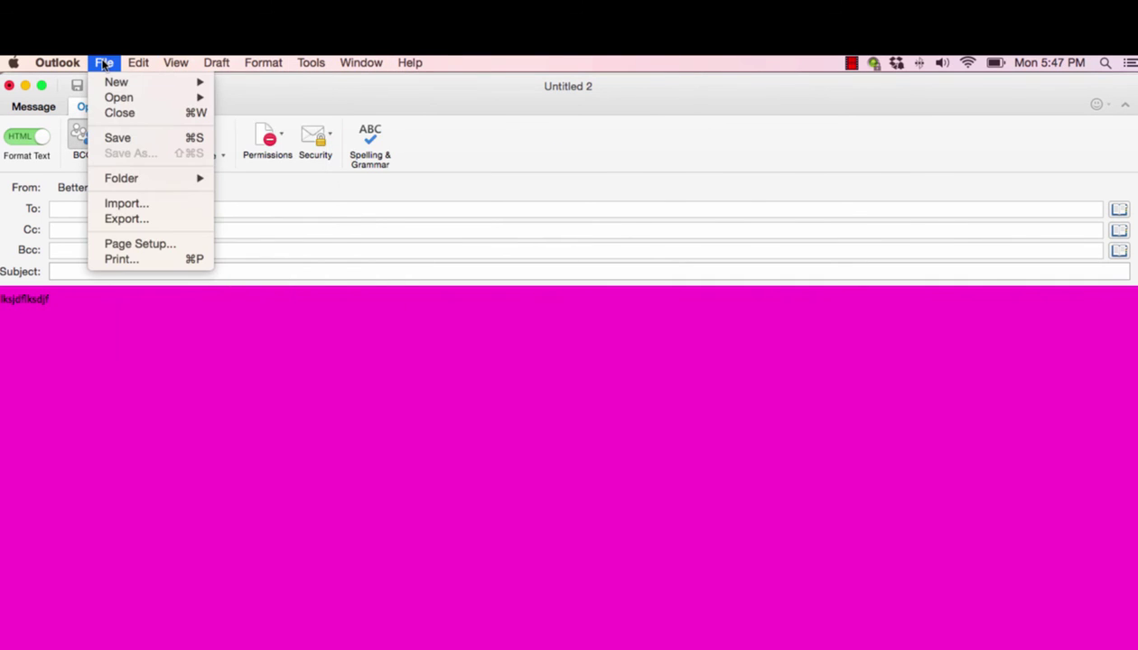
left_click(352, 101)
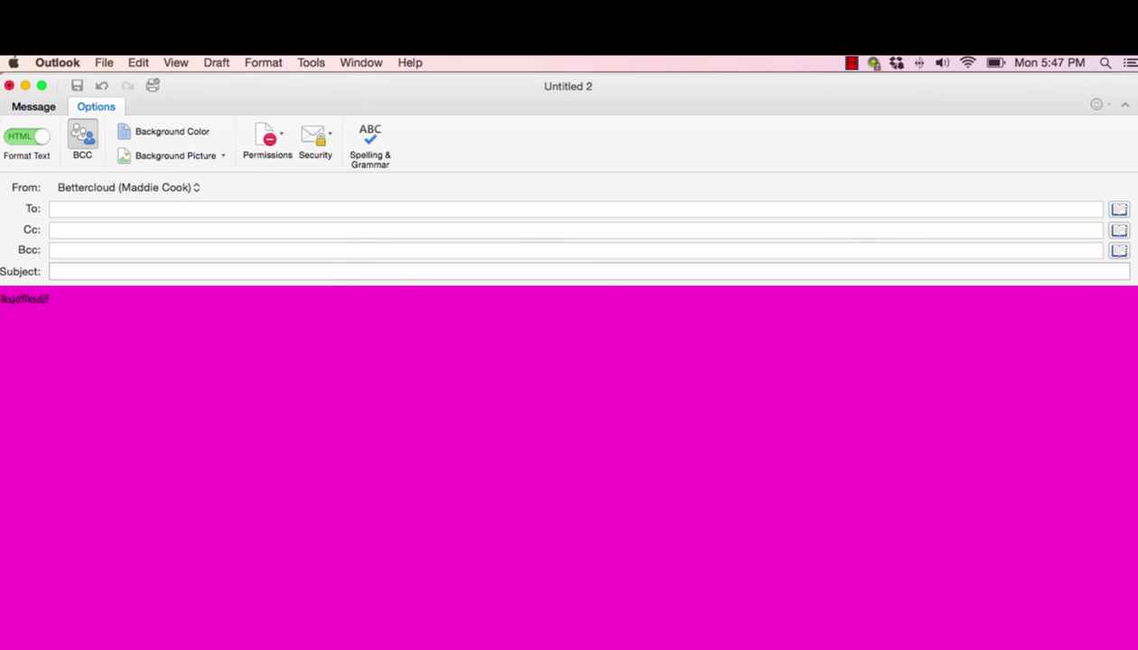
left_click(23, 109)
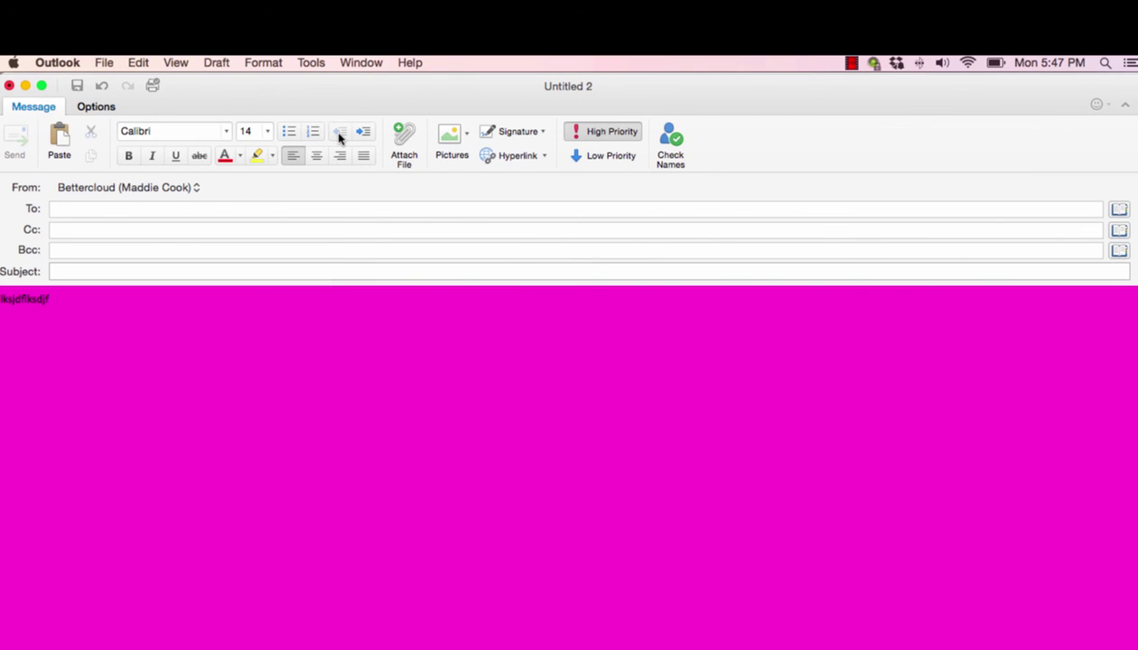